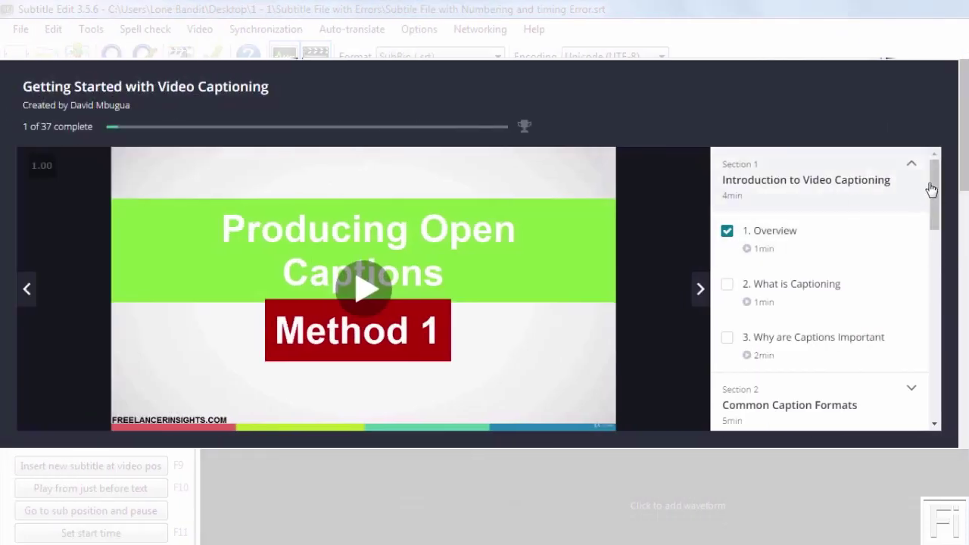
- Inspect the tutorial video and its SRT subtitle file in the folder, reading the subtitle contents
{"action": "left_click_drag", "start_coordinate": [932, 178], "coordinate": [928, 205]}
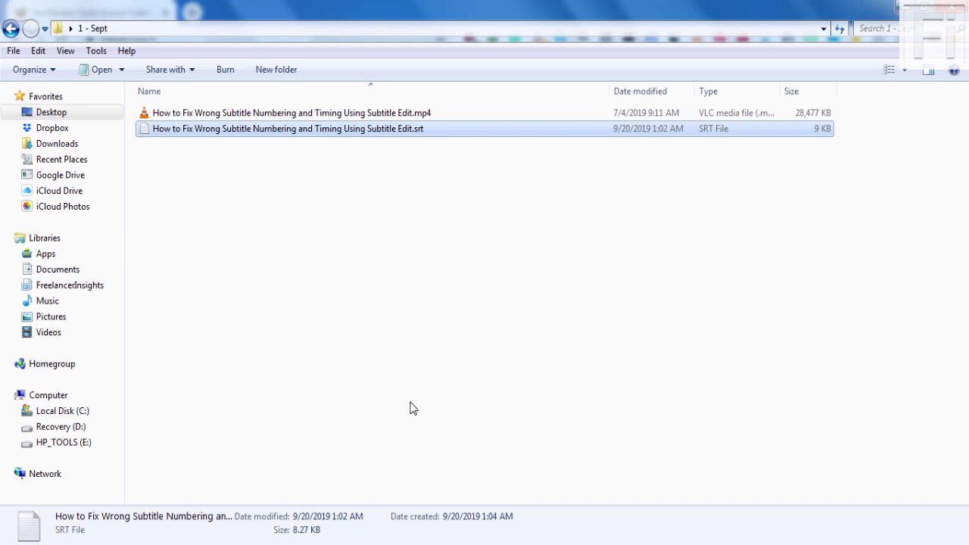
{"action": "left_click", "coordinate": [413, 409]}
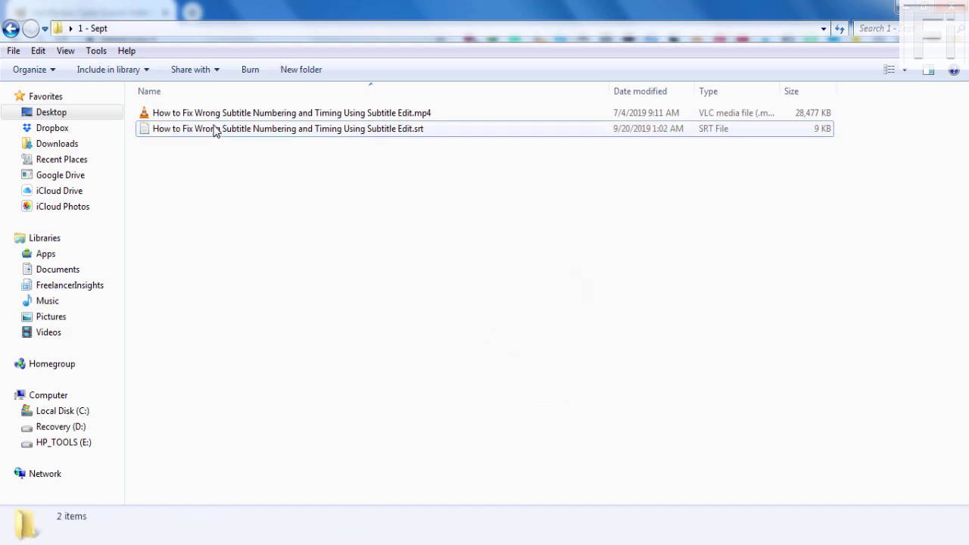
{"action": "left_click", "coordinate": [300, 120]}
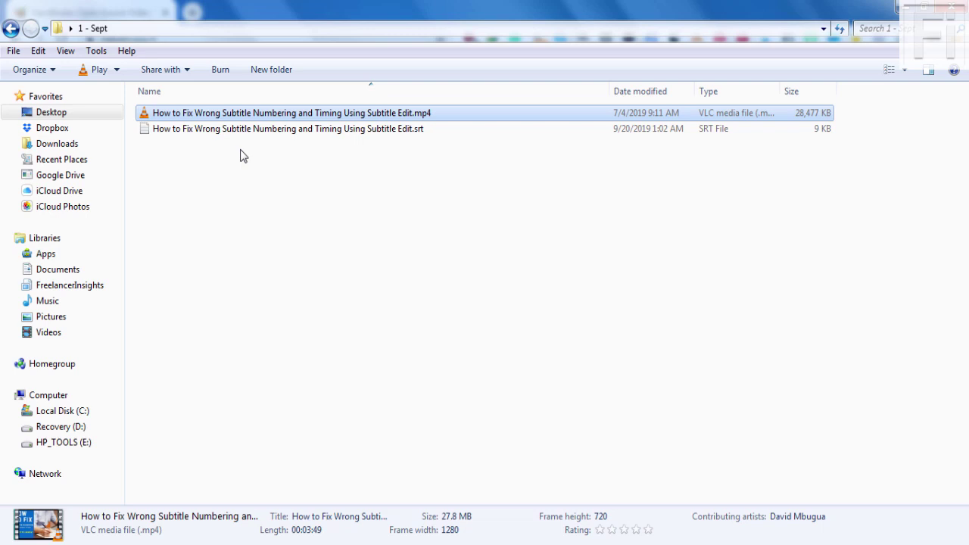
{"action": "left_click", "coordinate": [197, 133]}
{"action": "double_click", "coordinate": [197, 132]}
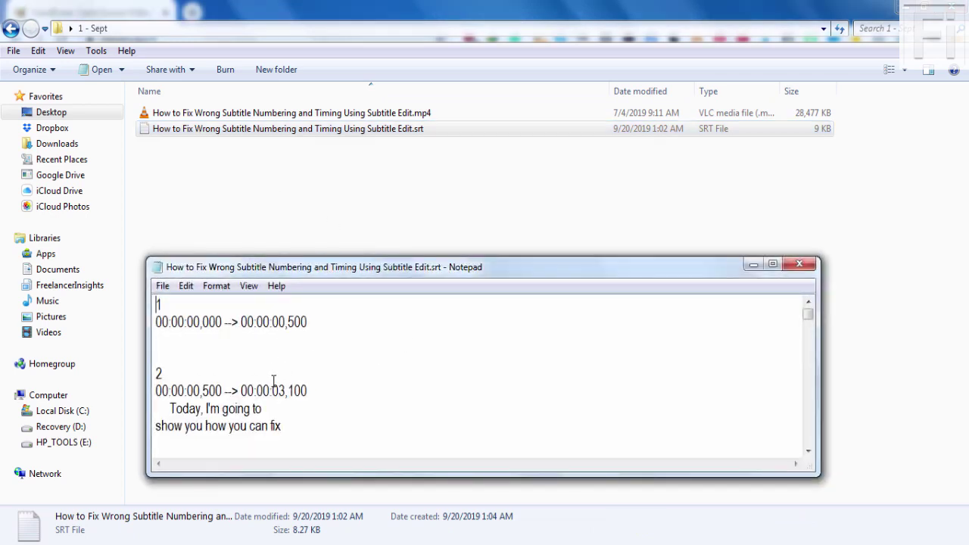
{"action": "left_click_drag", "start_coordinate": [810, 322], "coordinate": [809, 331]}
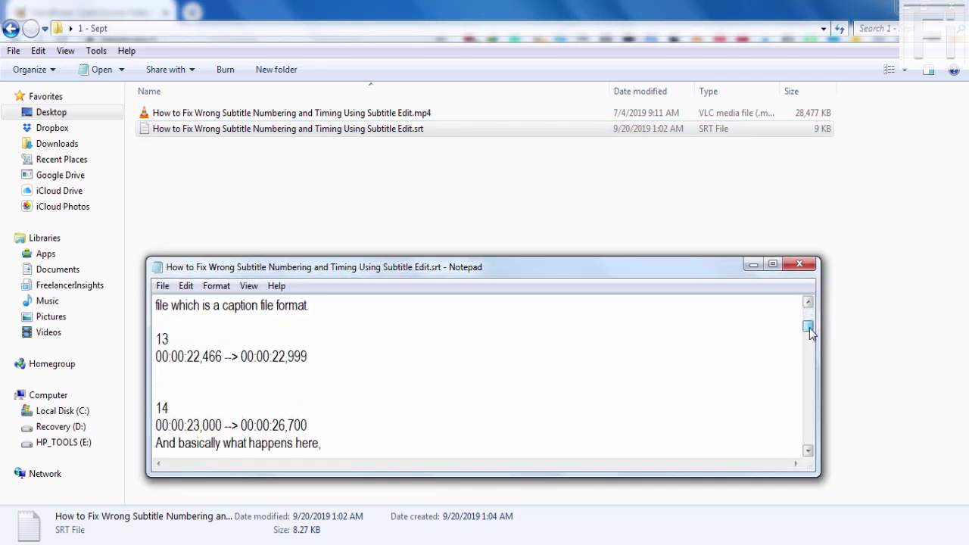
{"action": "left_click", "coordinate": [809, 268]}
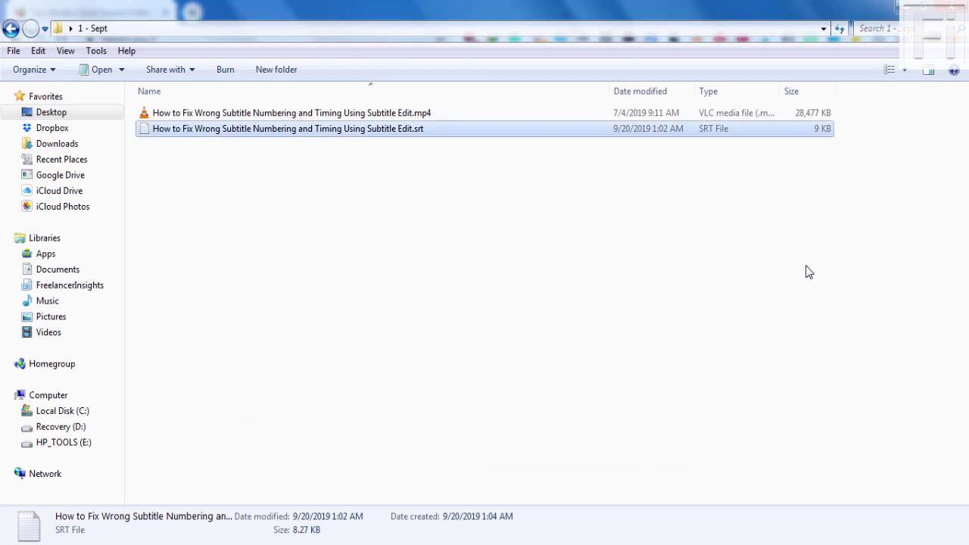
{"action": "left_click", "coordinate": [439, 329]}
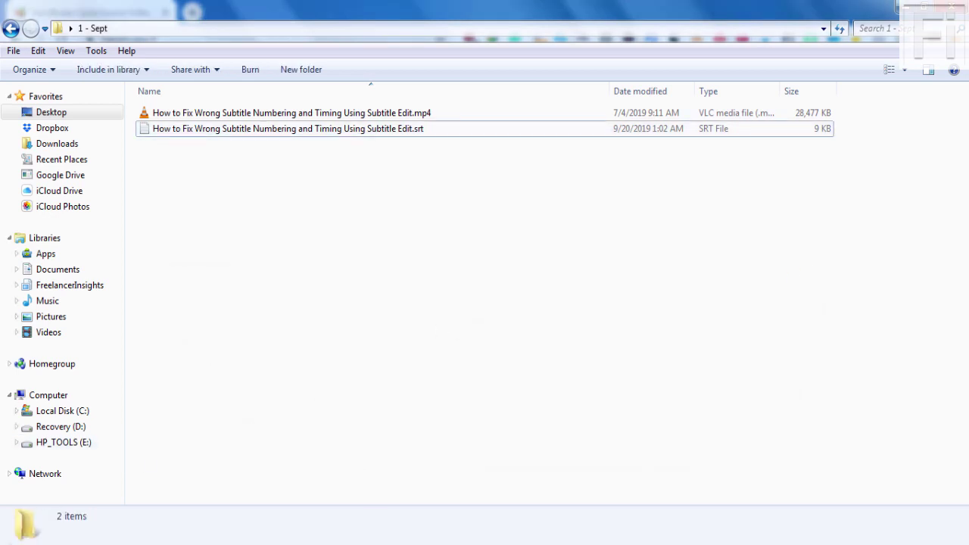
- Launch HandBrake and drag the tutorial MP4 into it as the source
{"action": "key", "text": "super"}
{"action": "type", "text": "hand"}
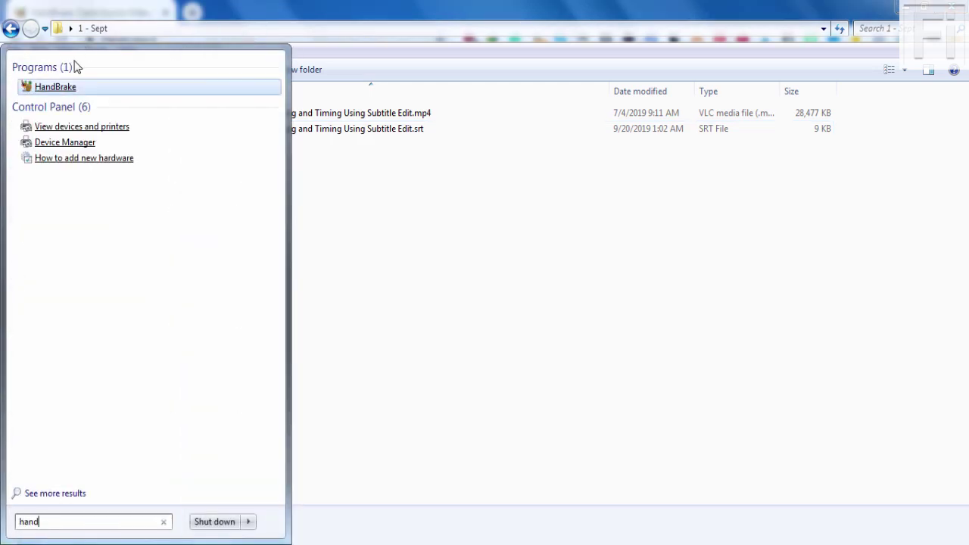
{"action": "left_click", "coordinate": [55, 87]}
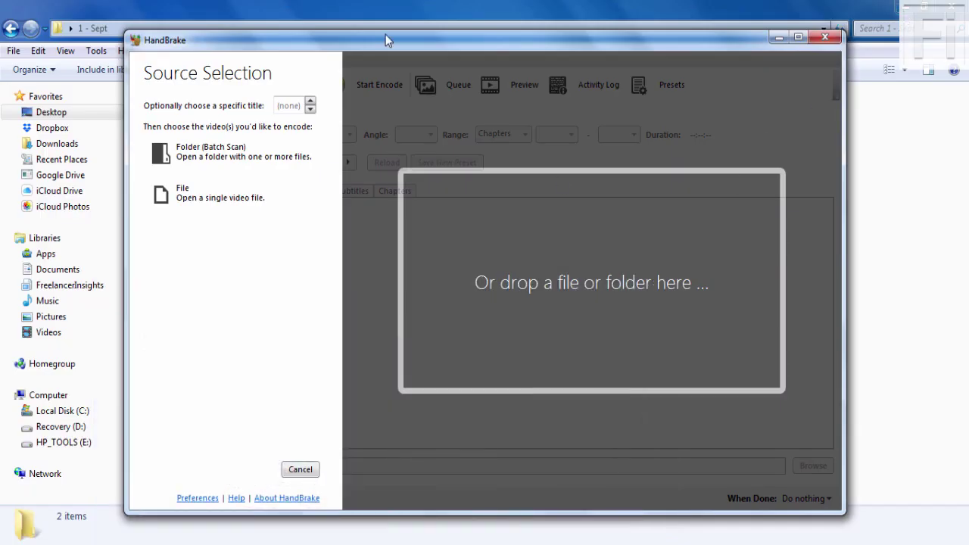
{"action": "left_click_drag", "start_coordinate": [401, 47], "coordinate": [521, 47]}
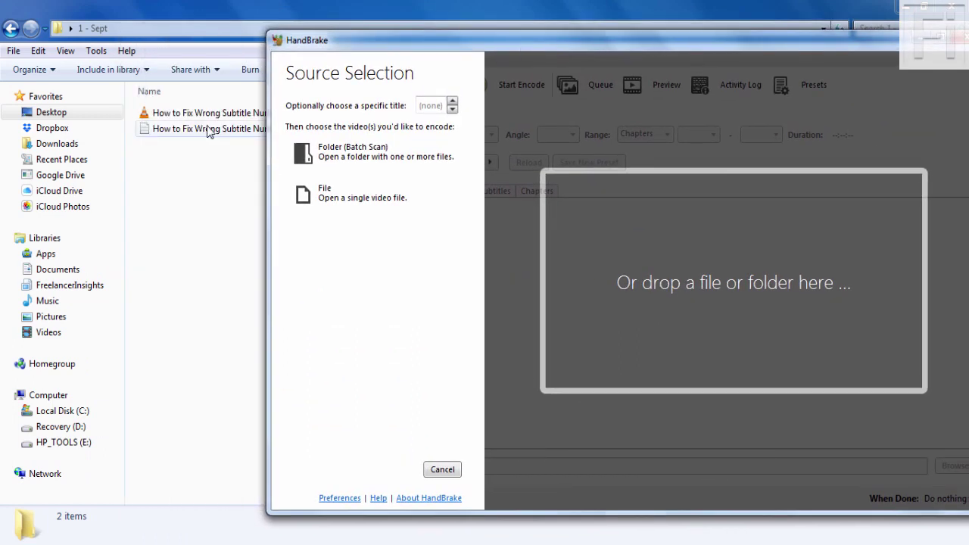
{"action": "left_click_drag", "start_coordinate": [193, 119], "coordinate": [596, 248]}
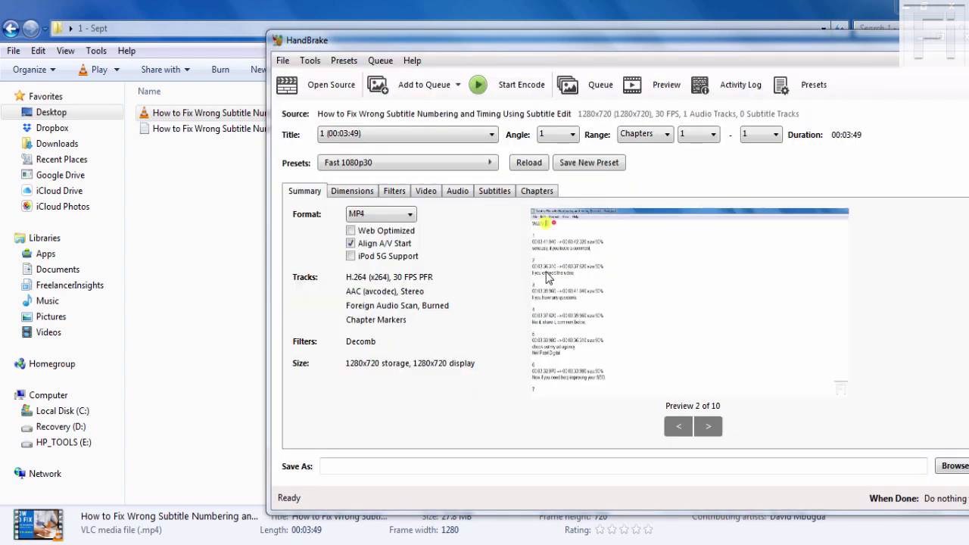
- Step through the source preview frames, from the first to frame 3 of 10
{"action": "left_click", "coordinate": [673, 426]}
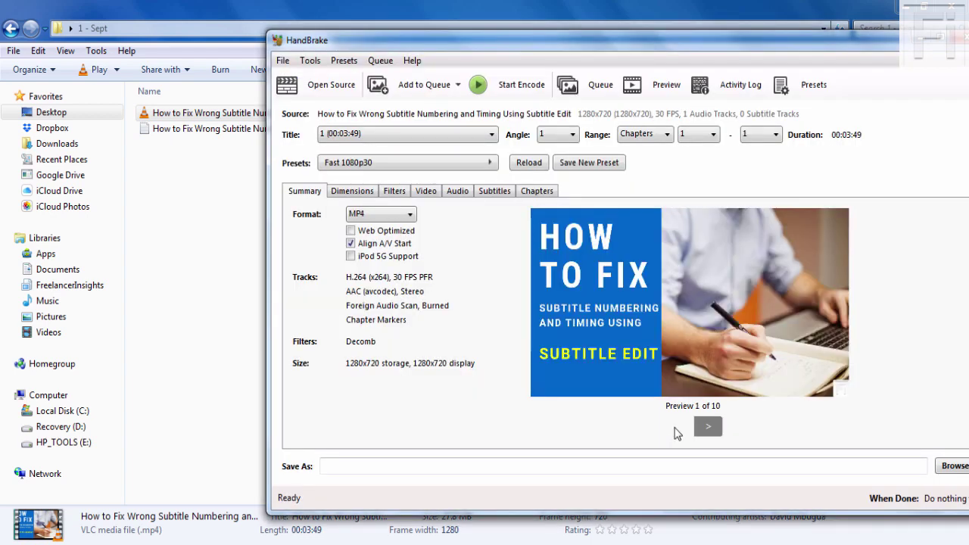
{"action": "left_click", "coordinate": [704, 426]}
{"action": "left_click", "coordinate": [704, 426]}
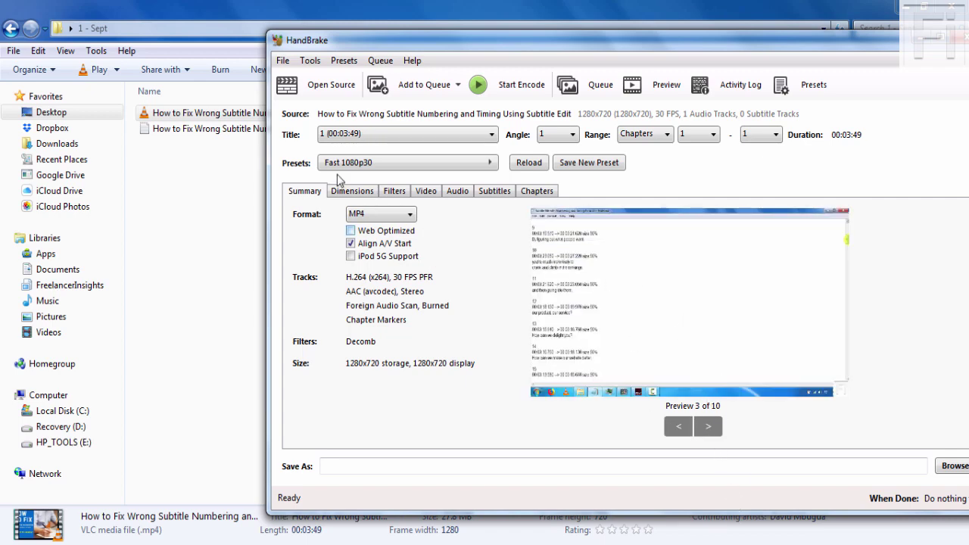
- Maximise HandBrake and select the Very Fast 720p30 preset
{"action": "left_click", "coordinate": [944, 38]}
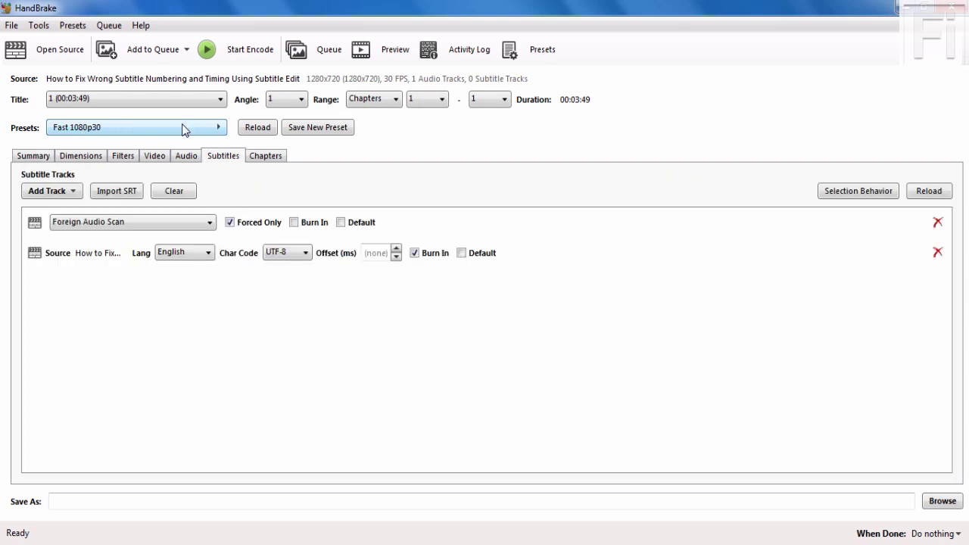
{"action": "left_click", "coordinate": [184, 128]}
{"action": "mouse_move", "coordinate": [287, 131]}
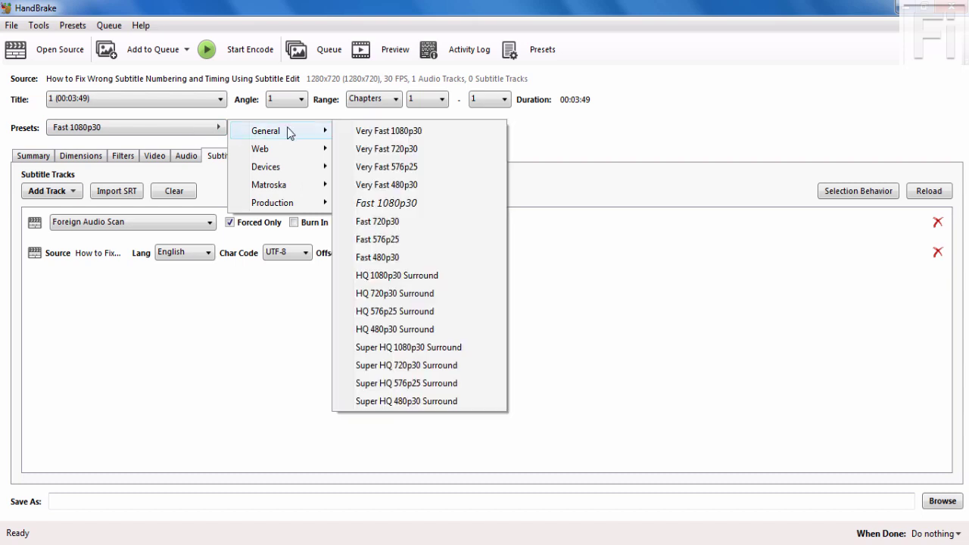
{"action": "left_click", "coordinate": [407, 154]}
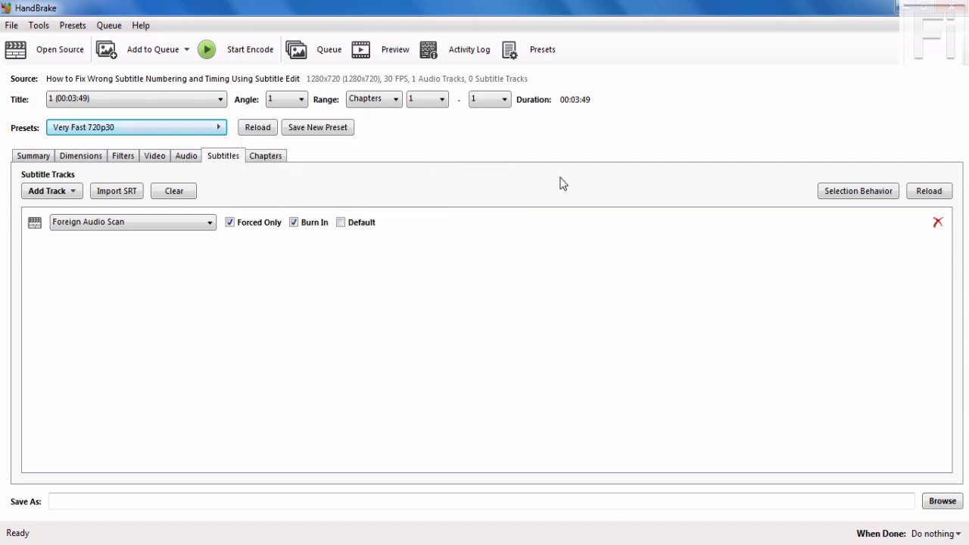
- Import the English SRT as a subtitle track and tick Burn In on it
{"action": "left_click", "coordinate": [118, 192]}
{"action": "left_click", "coordinate": [348, 351]}
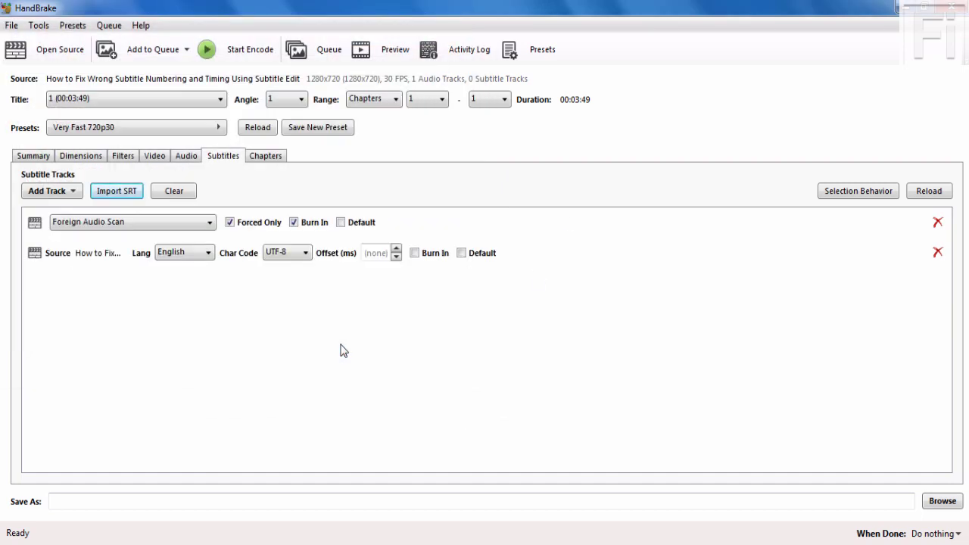
{"action": "left_click", "coordinate": [35, 158]}
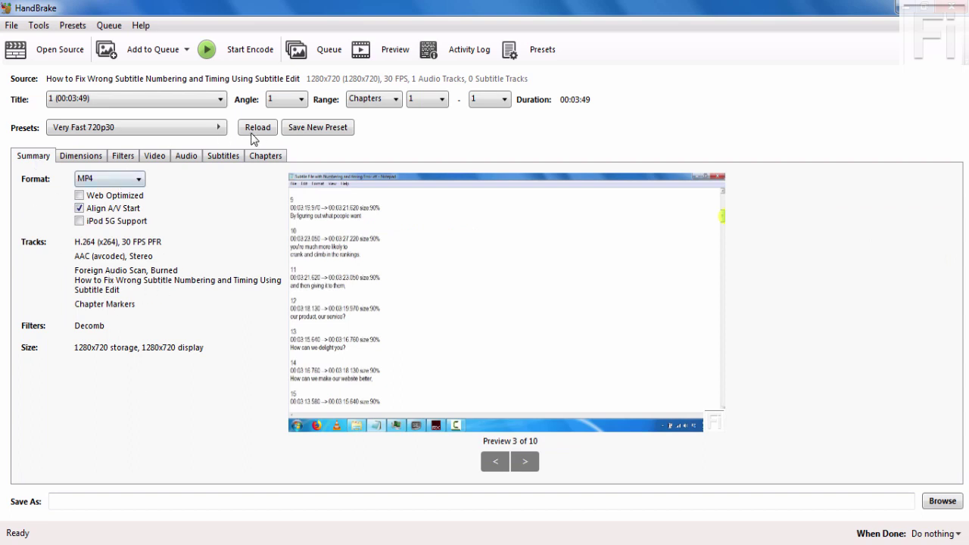
{"action": "left_click", "coordinate": [224, 157]}
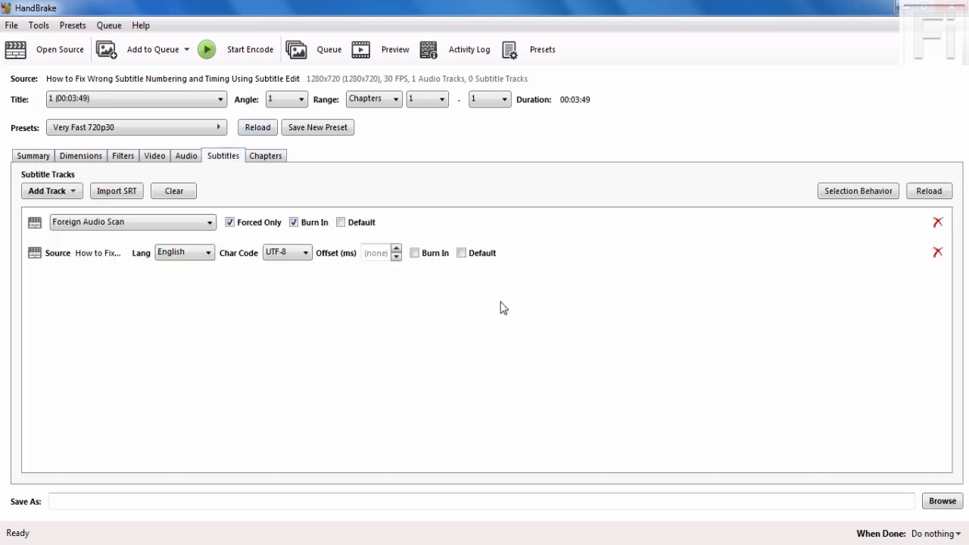
{"action": "left_click", "coordinate": [415, 254]}
- Set the output to the original name plus ' - Burned Subtitles.mp4' in the 1 - Sept folder
{"action": "left_click", "coordinate": [942, 501]}
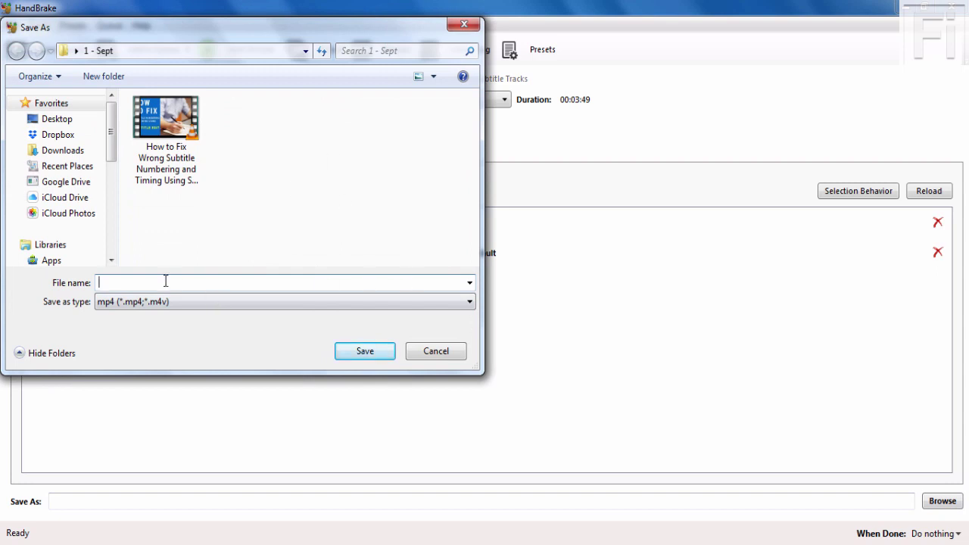
{"action": "left_click", "coordinate": [172, 182]}
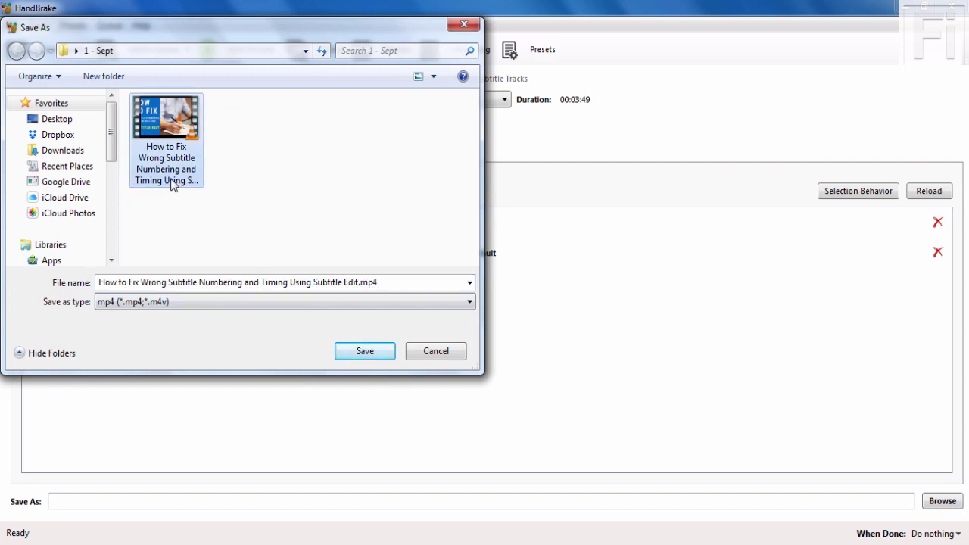
{"action": "left_click", "coordinate": [363, 282]}
{"action": "left_click", "coordinate": [360, 282]}
{"action": "left_click_drag", "start_coordinate": [363, 282], "coordinate": [379, 282]}
{"action": "key", "text": "BackSpace"}
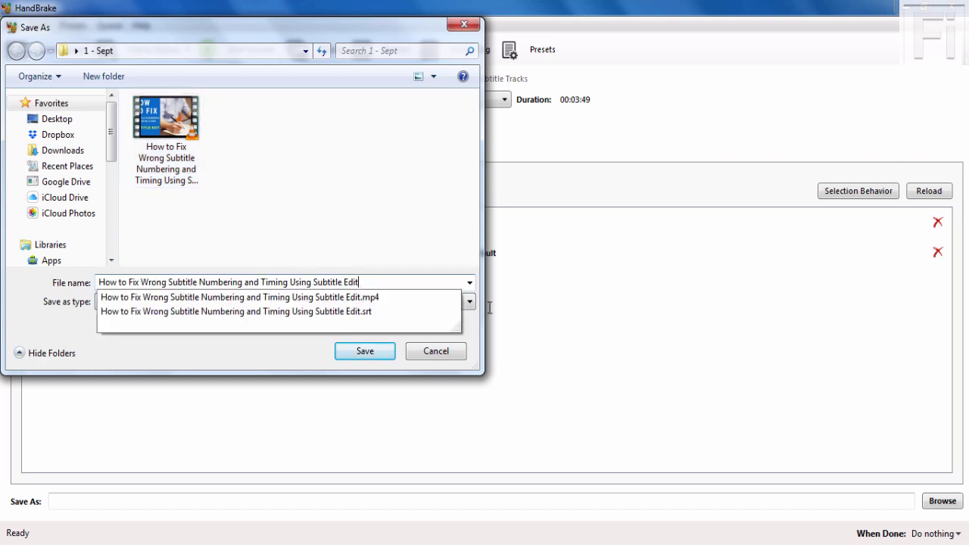
{"action": "type", "text": "- "}
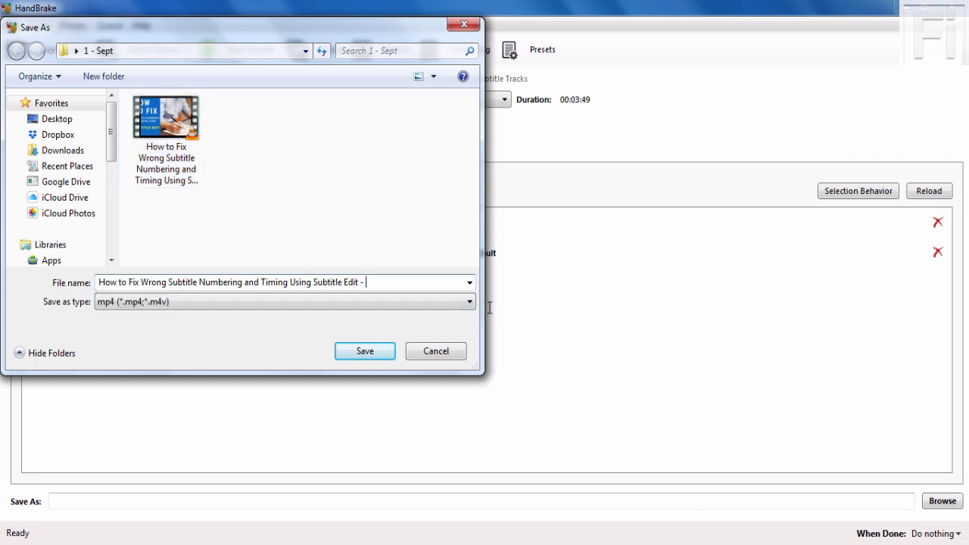
{"action": "type", "text": "Burned Subtitles"}
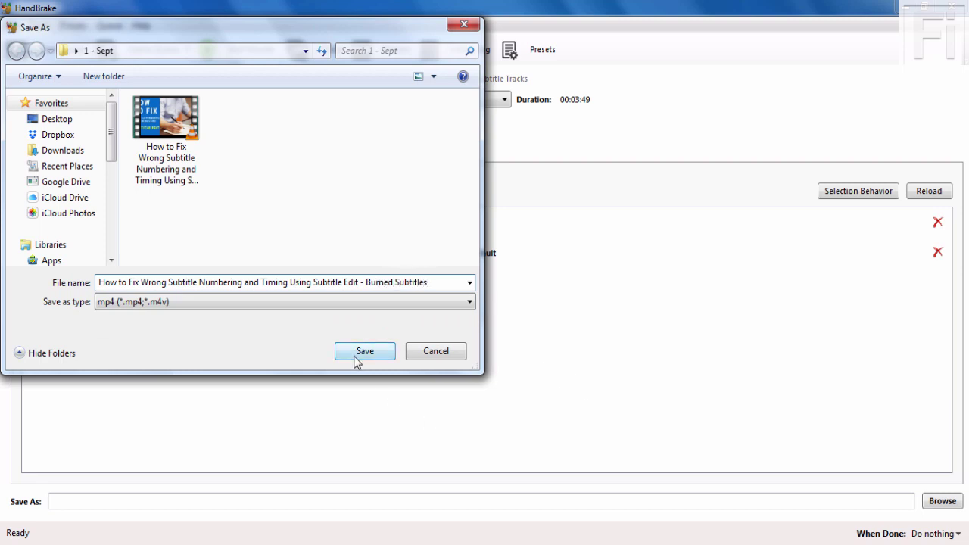
{"action": "type", "text": ".mp4"}
{"action": "left_click", "coordinate": [365, 351]}
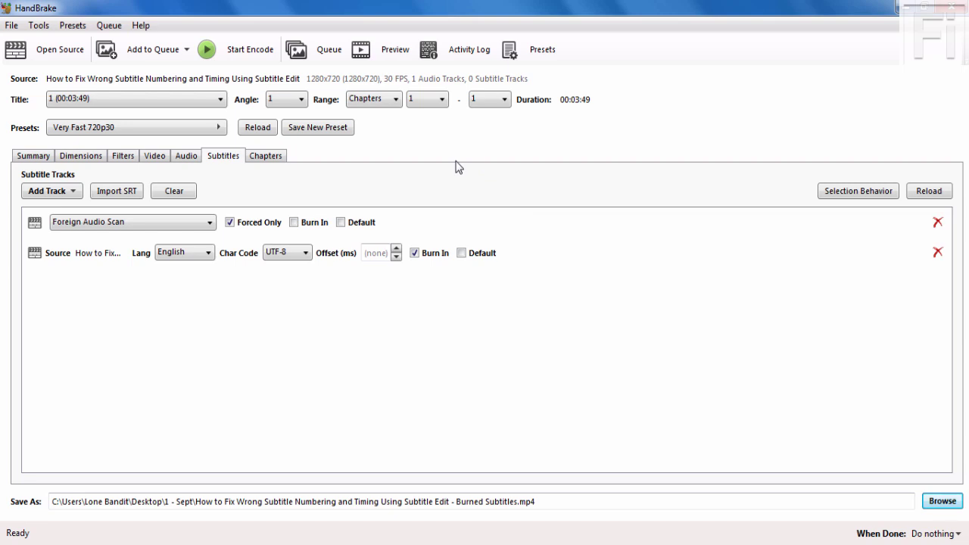
- Start the encode and let it run until the queue finishes
{"action": "left_click", "coordinate": [231, 51]}
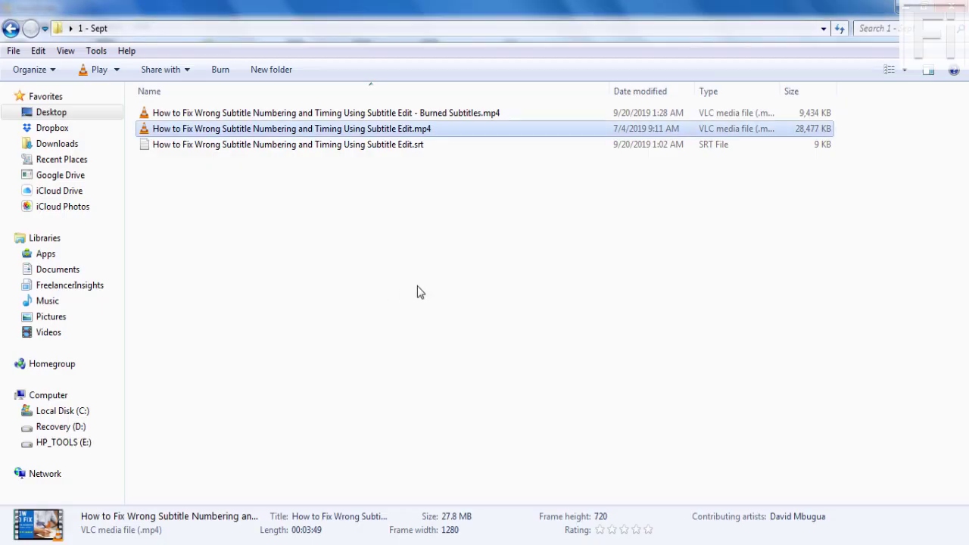
{"action": "left_click", "coordinate": [415, 288]}
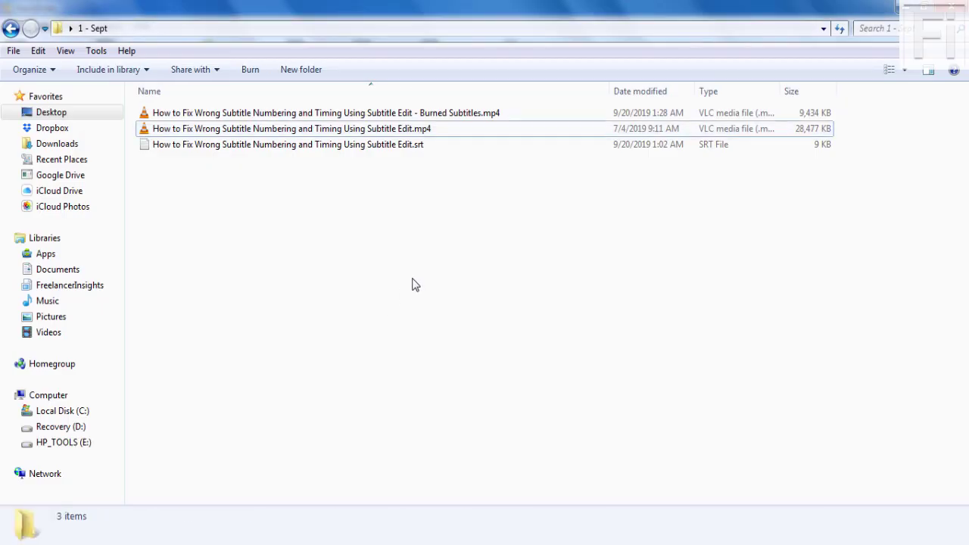
{"action": "left_click", "coordinate": [364, 117]}
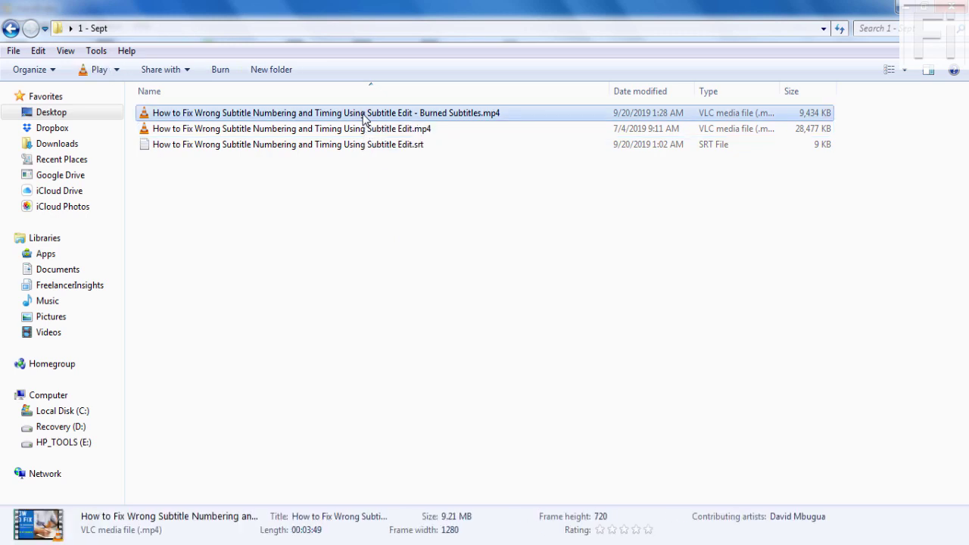
{"action": "double_click", "coordinate": [364, 117]}
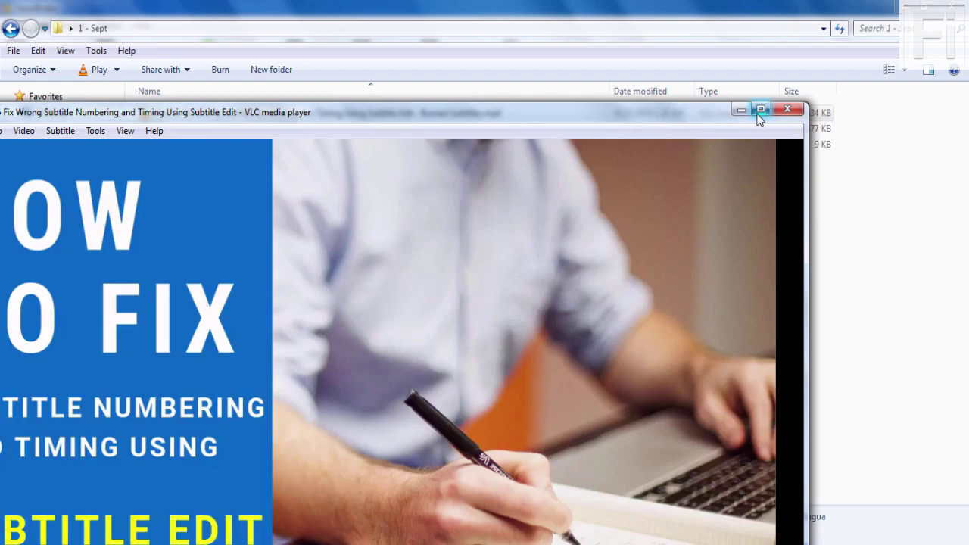
{"action": "left_click", "coordinate": [759, 112]}
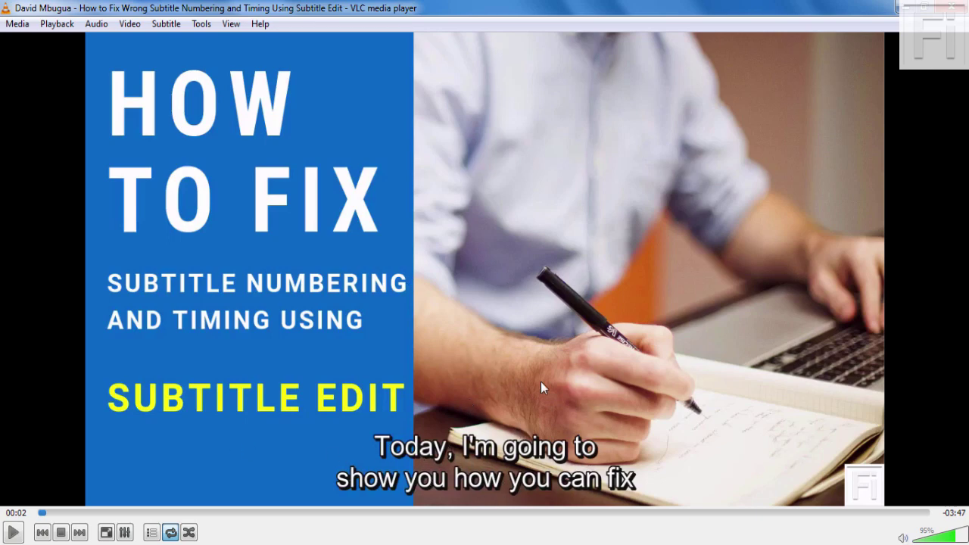
{"action": "key", "text": "space"}
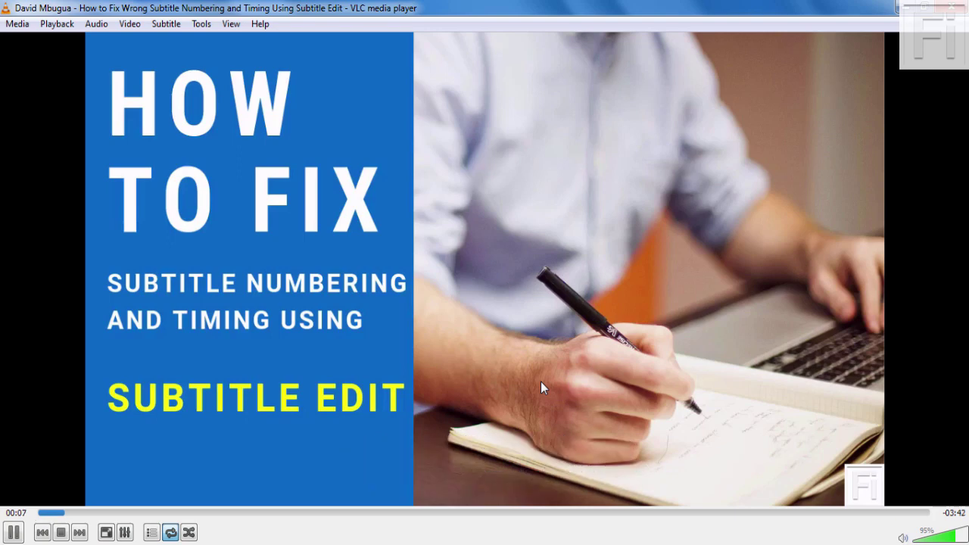
{"action": "key", "text": "space"}
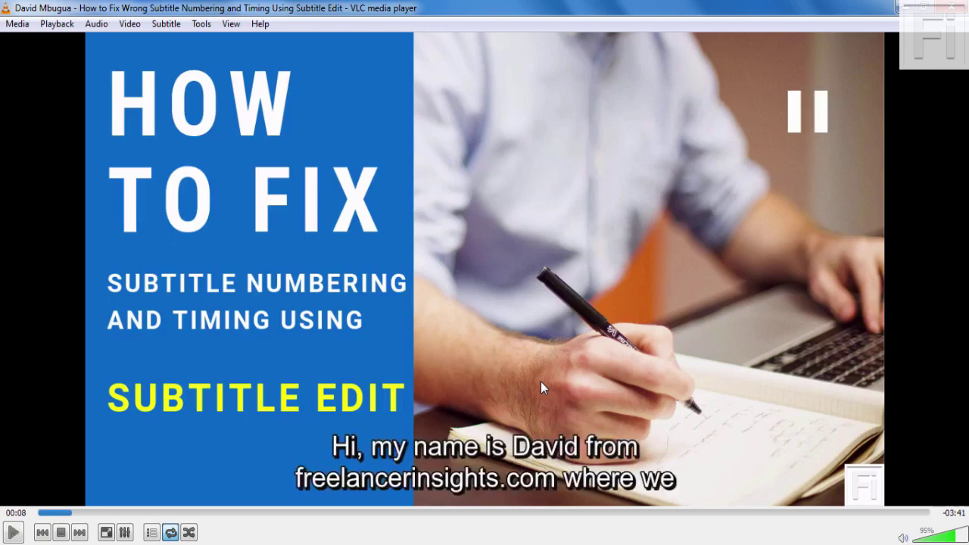
{"action": "right_click", "coordinate": [444, 378]}
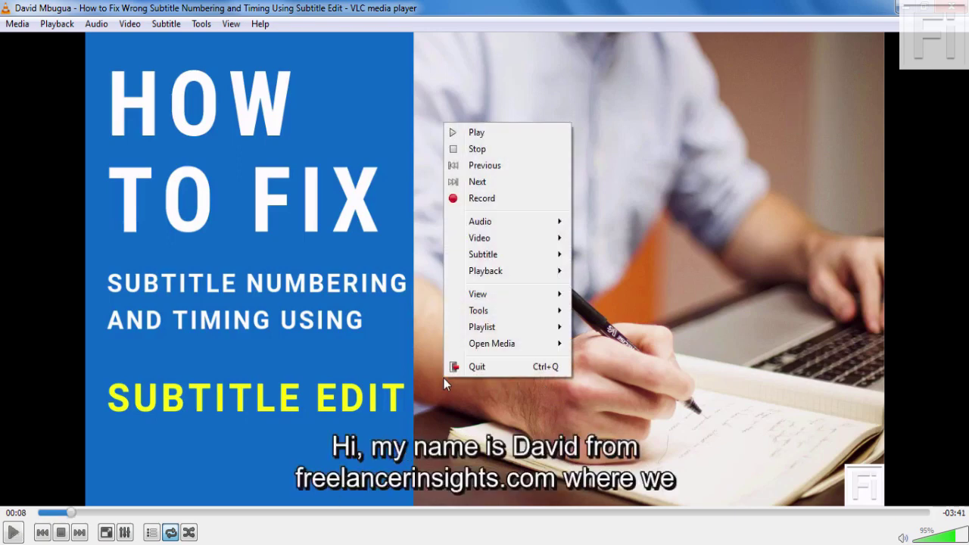
{"action": "mouse_move", "coordinate": [497, 253]}
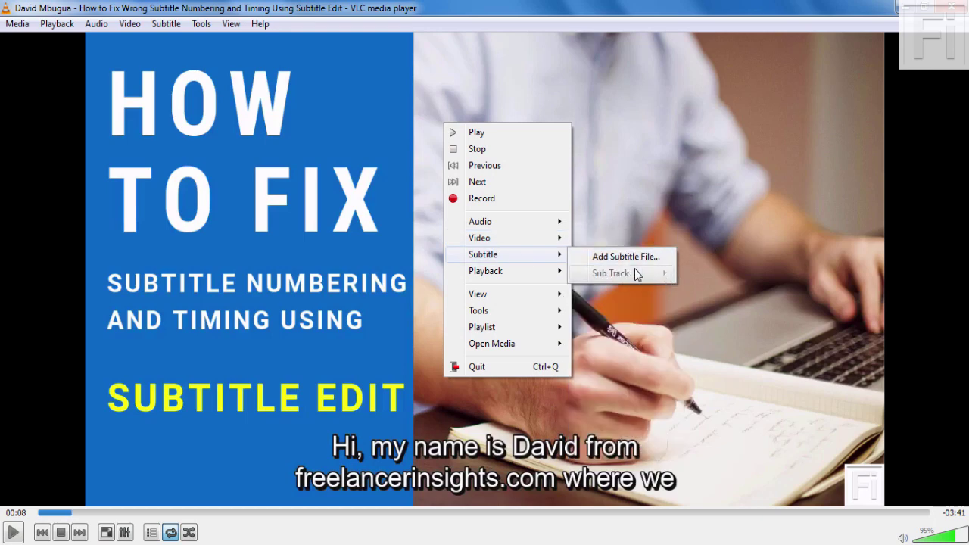
{"action": "left_click", "coordinate": [812, 199]}
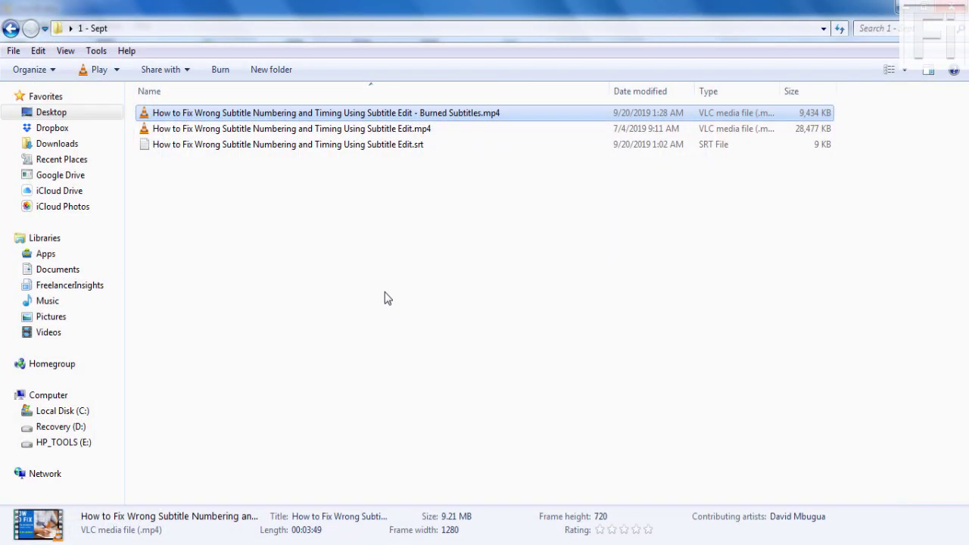
{"action": "left_click", "coordinate": [383, 164]}
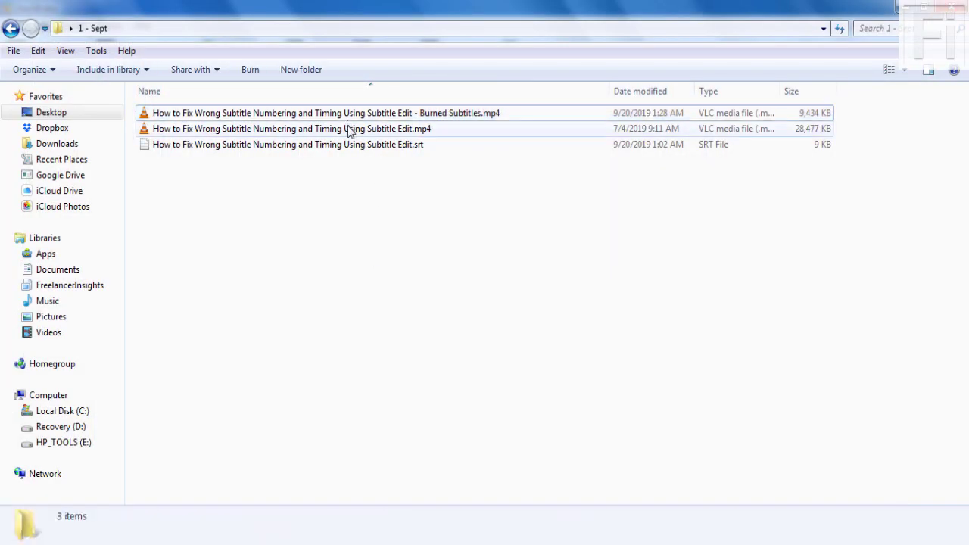
{"action": "left_click", "coordinate": [380, 130]}
{"action": "left_click", "coordinate": [385, 149]}
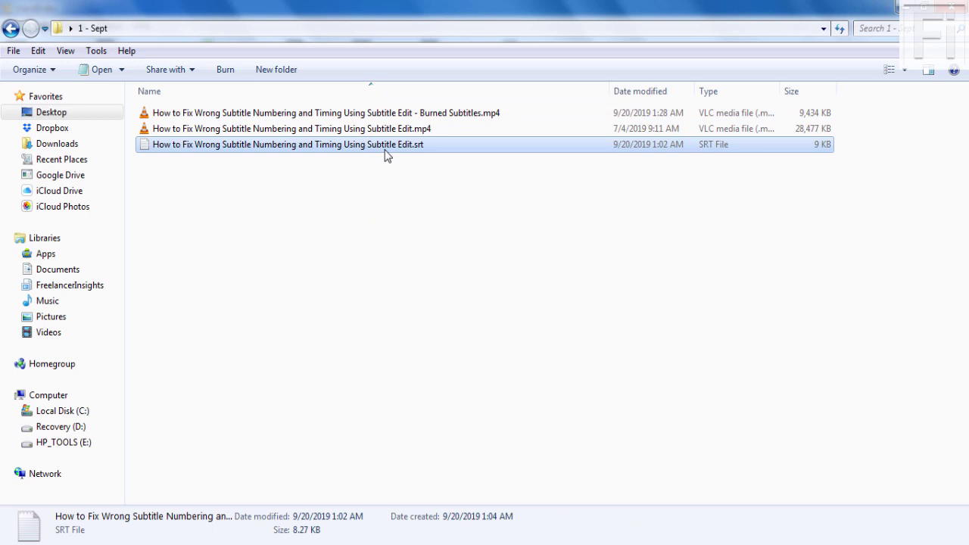
{"action": "left_click", "coordinate": [294, 206]}
{"action": "left_click", "coordinate": [292, 133]}
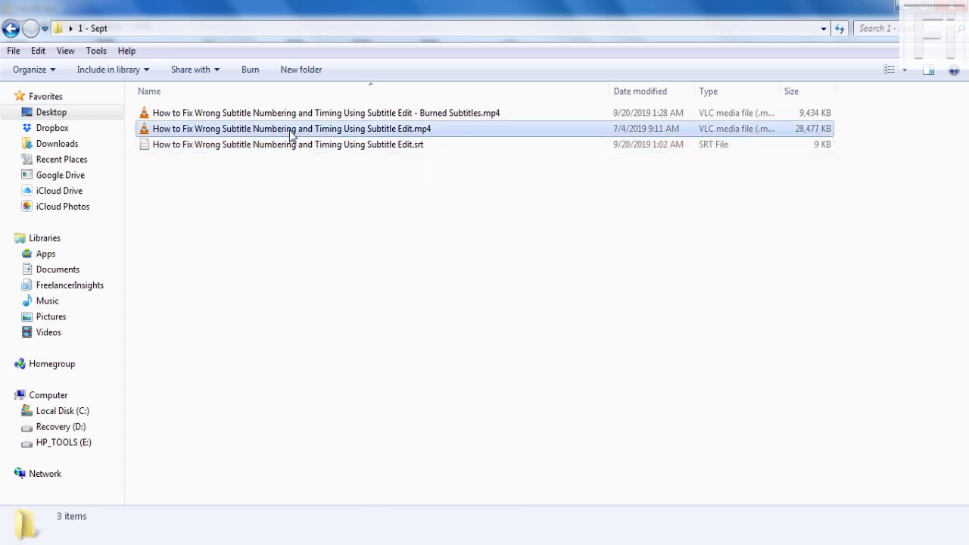
{"action": "double_click", "coordinate": [290, 130]}
{"action": "key", "text": "space"}
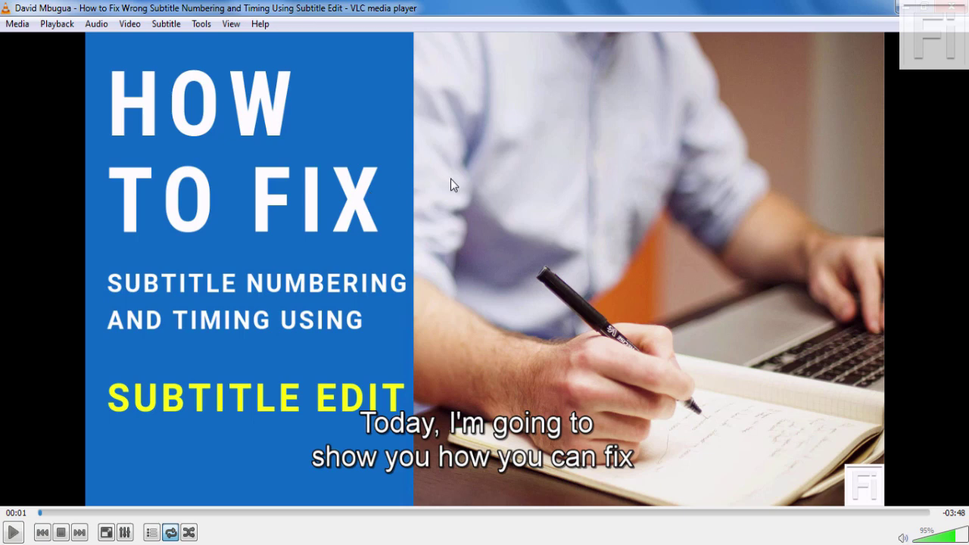
{"action": "key", "text": "space"}
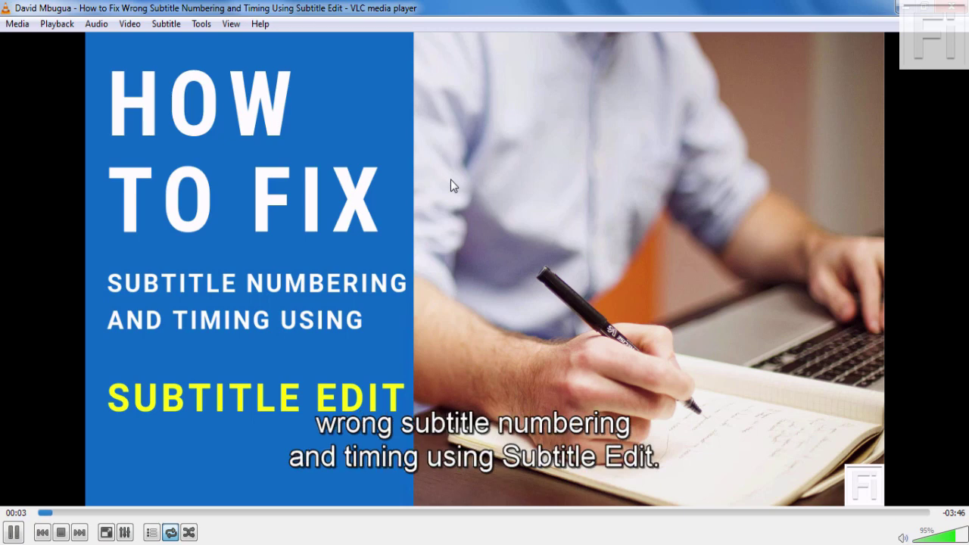
{"action": "key", "text": "space"}
{"action": "right_click", "coordinate": [446, 148]}
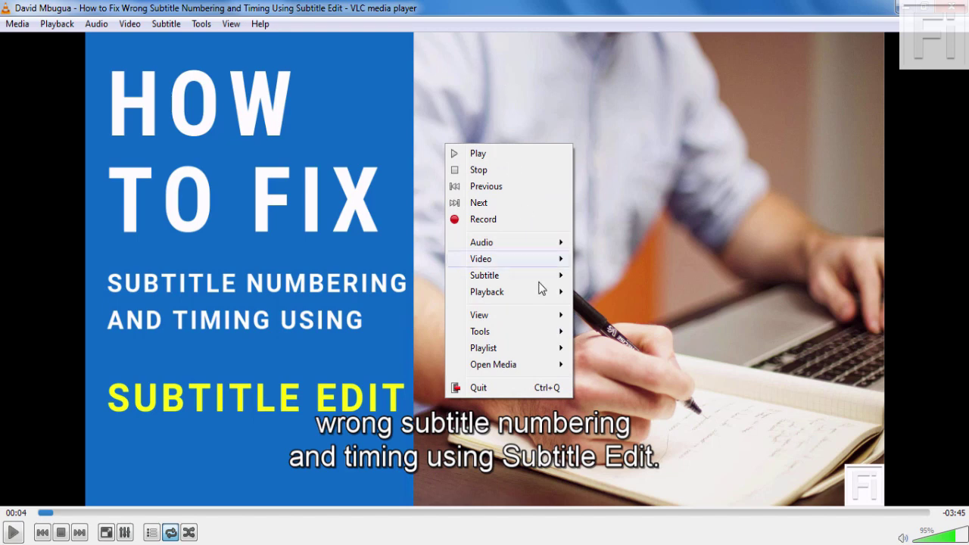
{"action": "mouse_move", "coordinate": [520, 277]}
{"action": "mouse_move", "coordinate": [606, 296]}
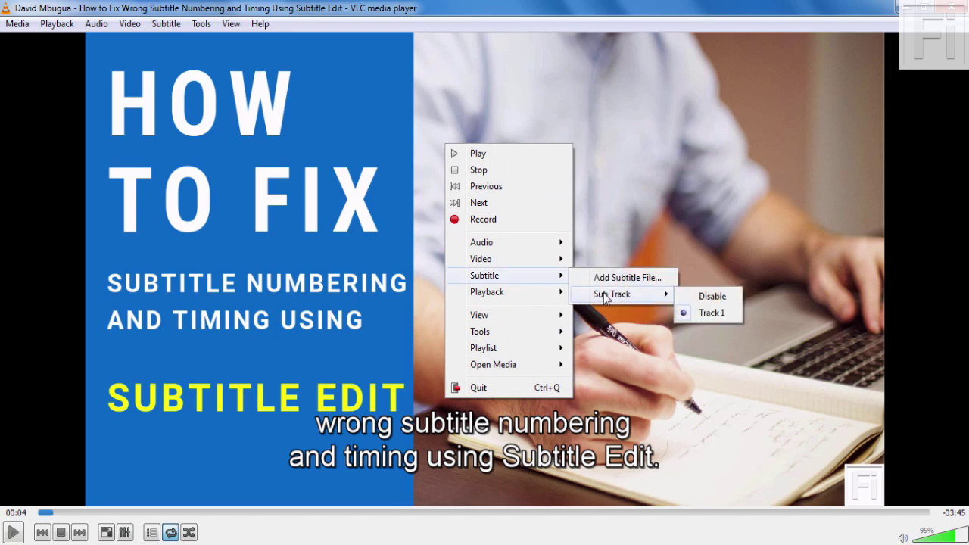
{"action": "left_click", "coordinate": [707, 299]}
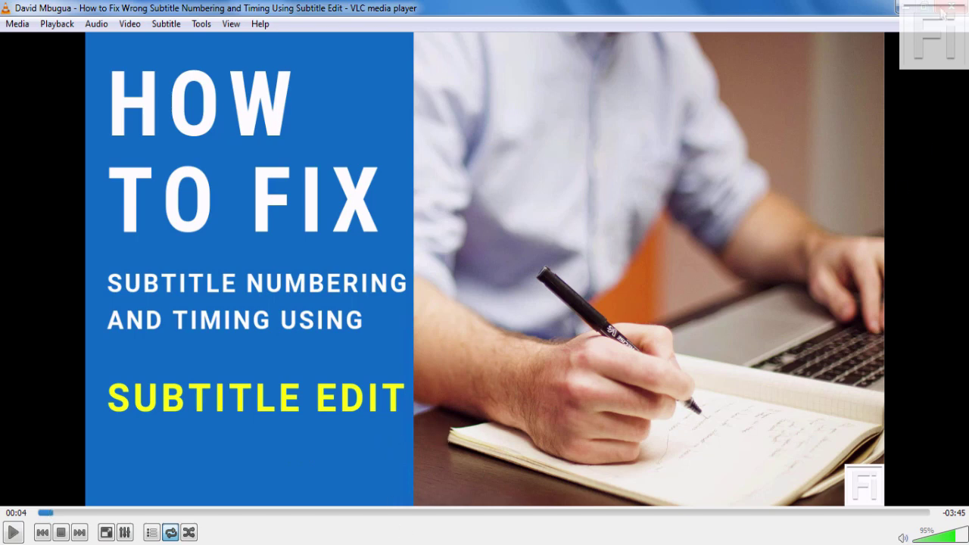
{"action": "key", "text": "alt+F4"}
{"action": "left_click", "coordinate": [378, 326]}
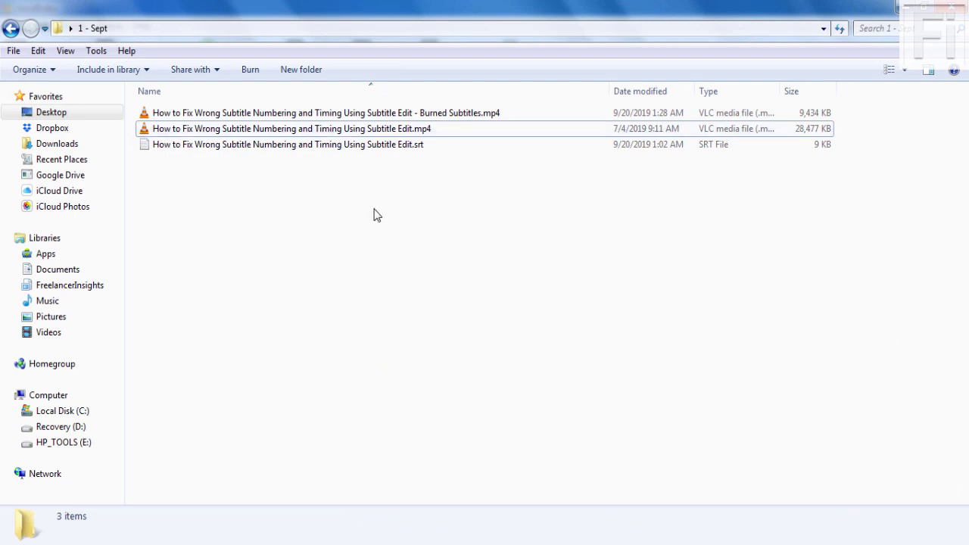
{"action": "mouse_move", "coordinate": [257, 119]}
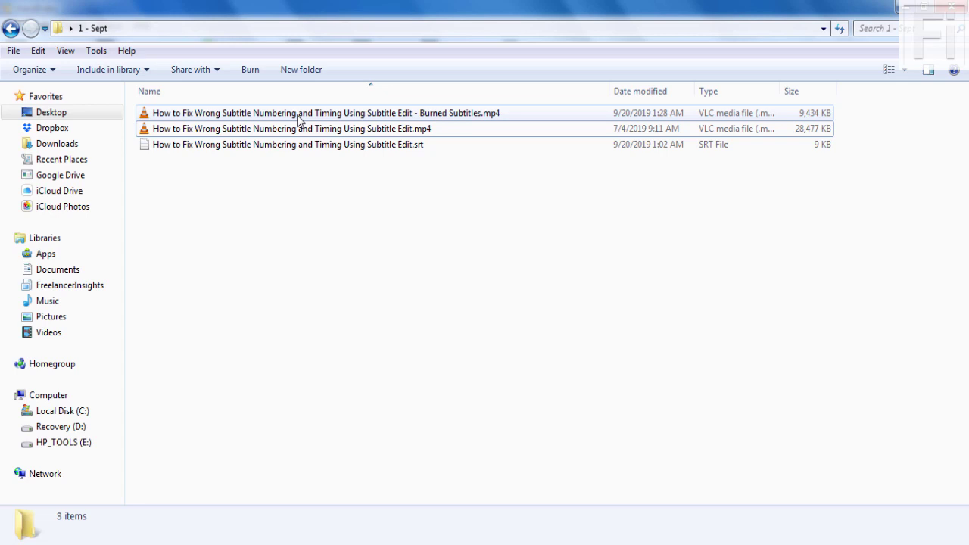
- Play the Burned Subtitles MP4 in VLC and pause it
{"action": "left_click", "coordinate": [300, 119]}
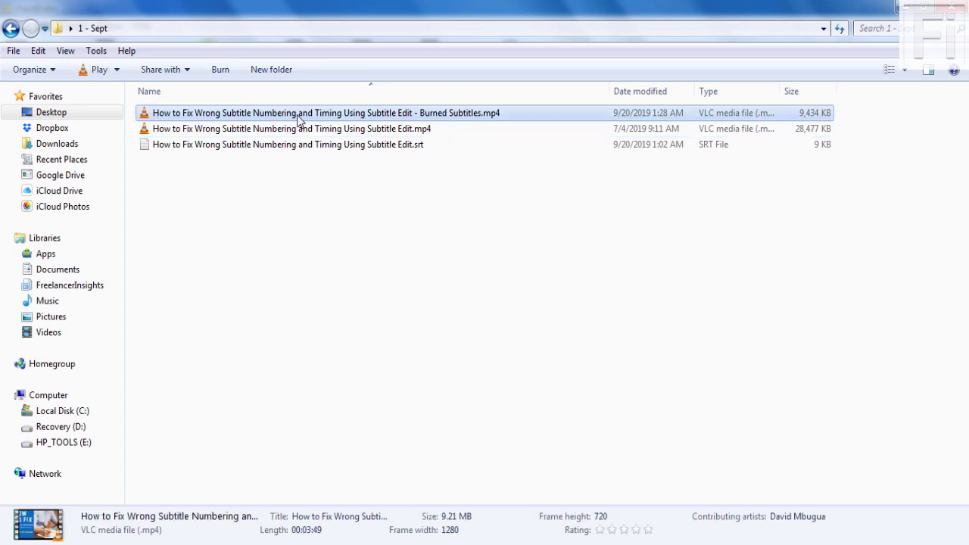
{"action": "double_click", "coordinate": [299, 117]}
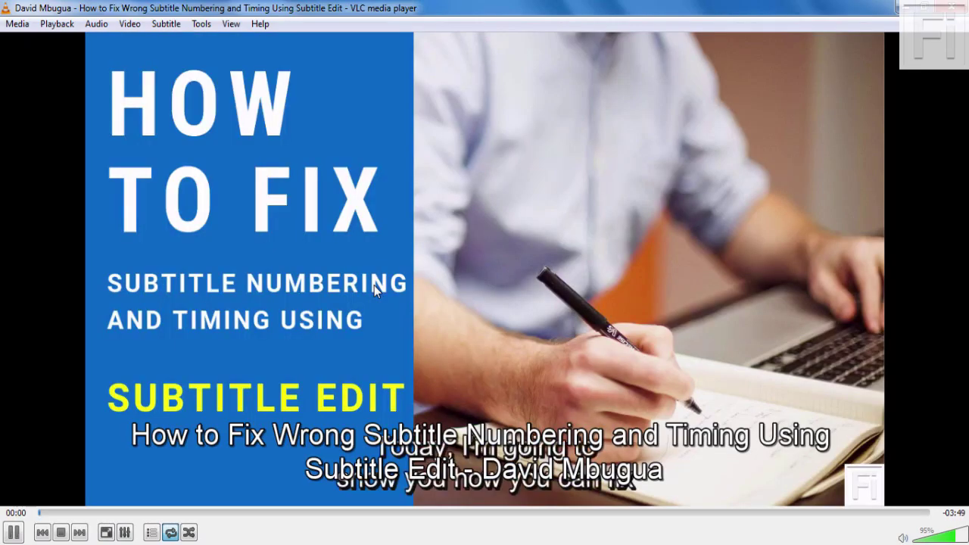
{"action": "key", "text": "space"}
{"action": "key", "text": "space"}
- Confirm VLC's Sub Track is greyed out, then pause at 00:10 with captions visible
{"action": "right_click", "coordinate": [545, 162]}
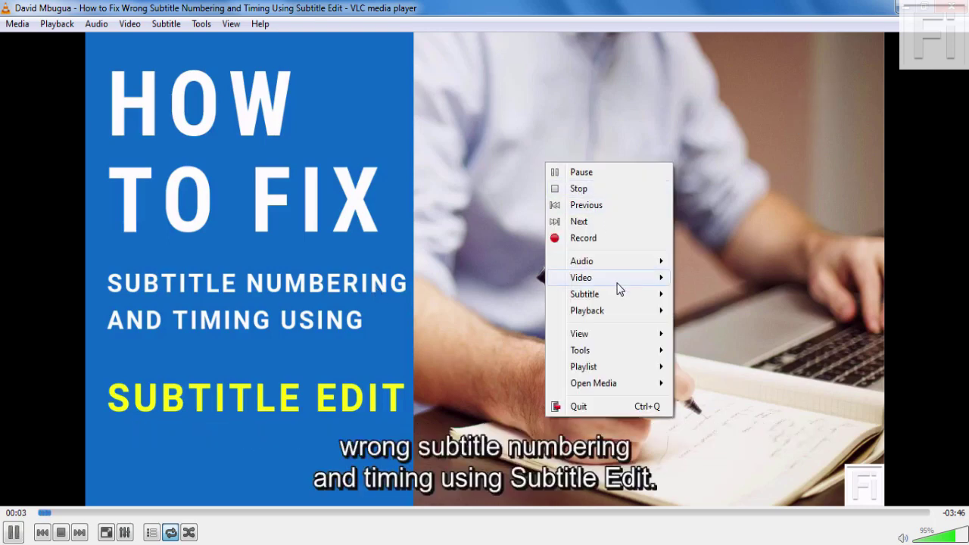
{"action": "mouse_move", "coordinate": [612, 295]}
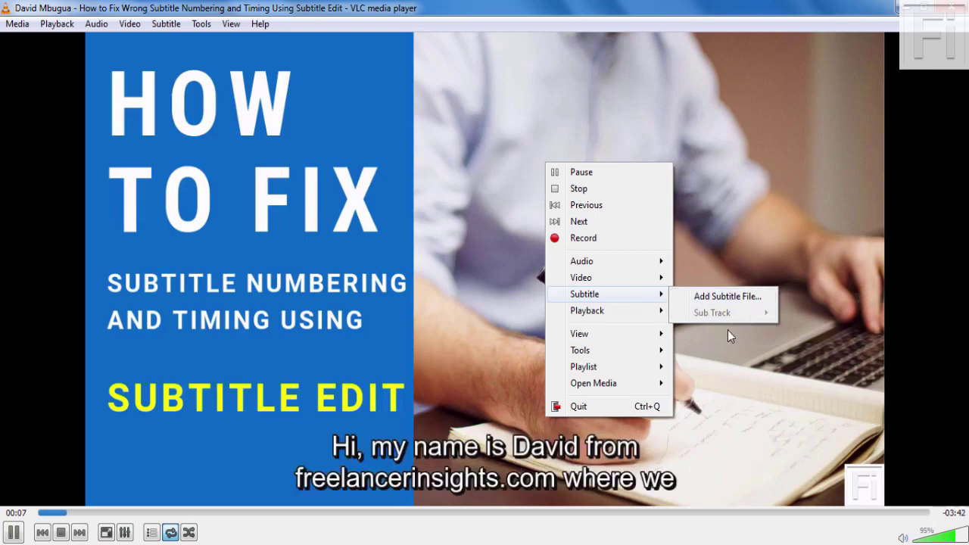
{"action": "left_click", "coordinate": [763, 241]}
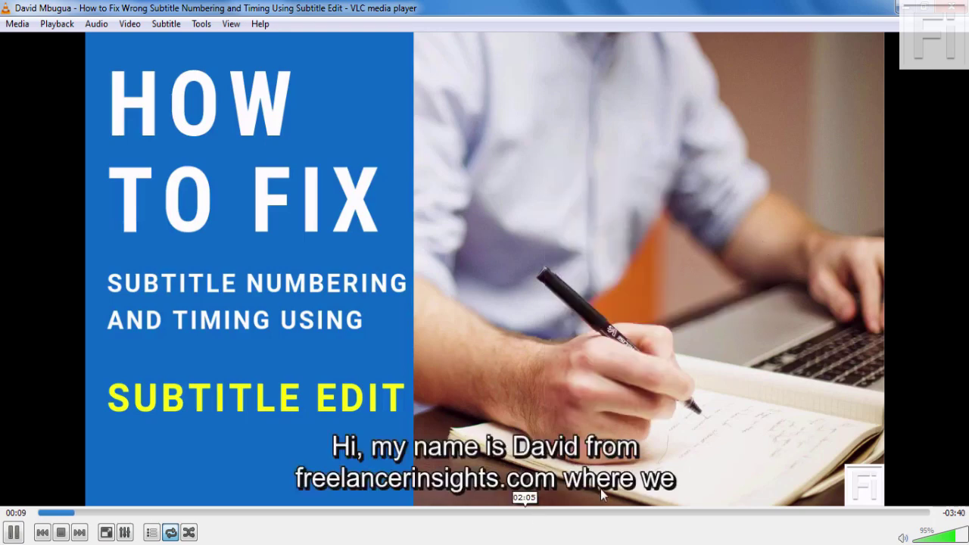
{"action": "key", "text": "space"}
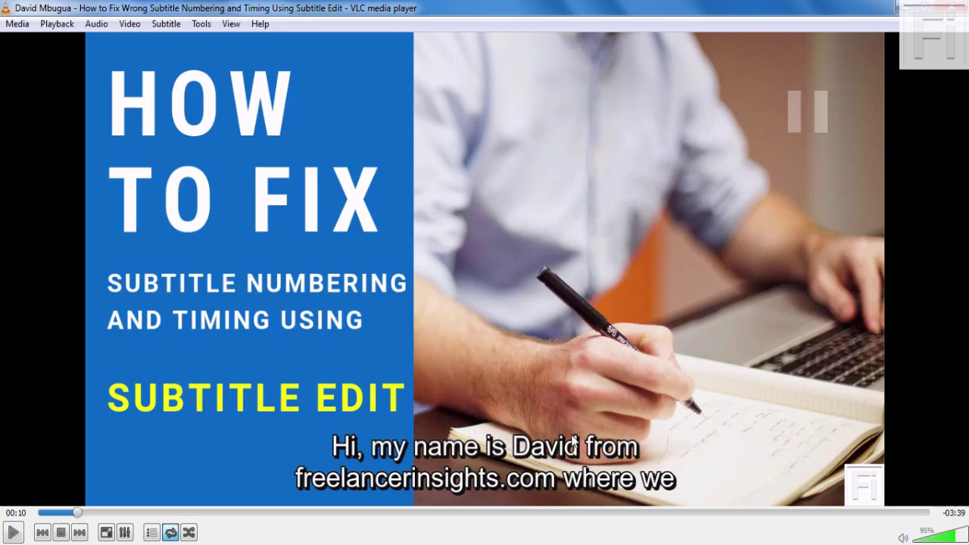